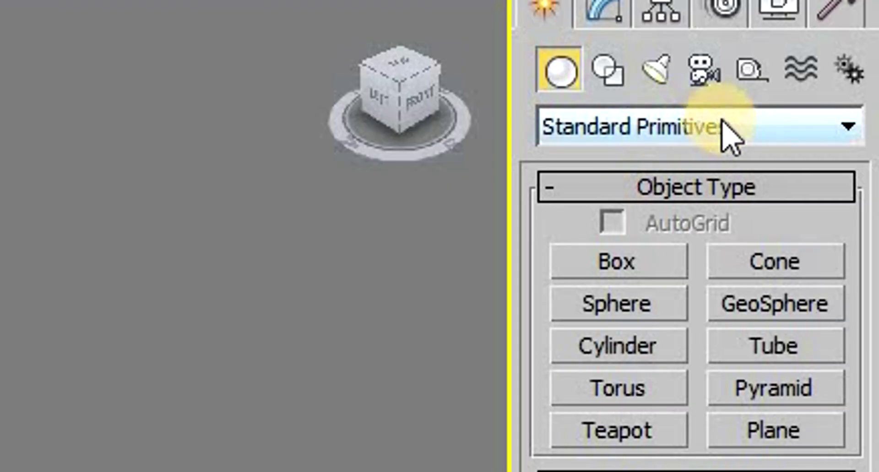
# Expand the Standard Primitives category dropdown in the Create panel
pyautogui.click(843, 71)
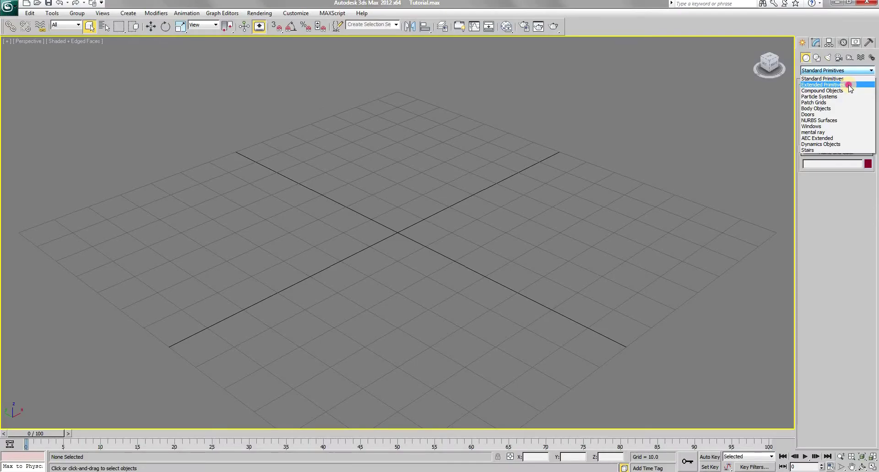
# Create Hedra001 from Extended Primitives by dragging a Hedra out from the grid origin
pyautogui.click(748, 190)
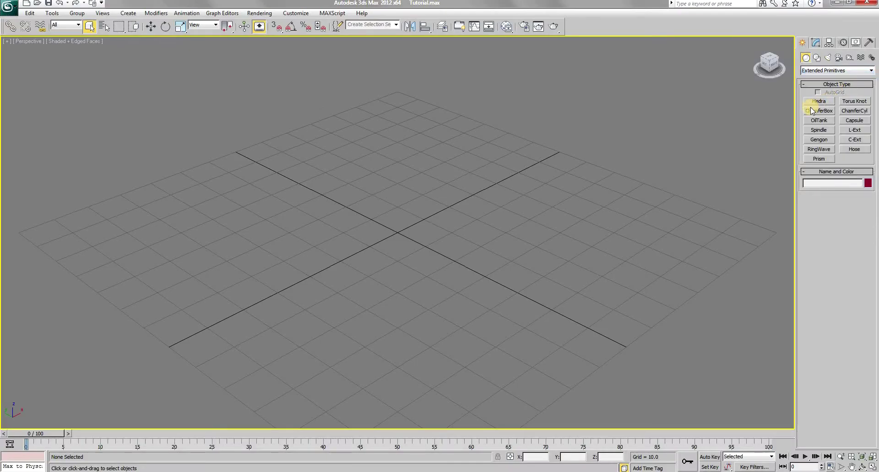
pyautogui.click(826, 101)
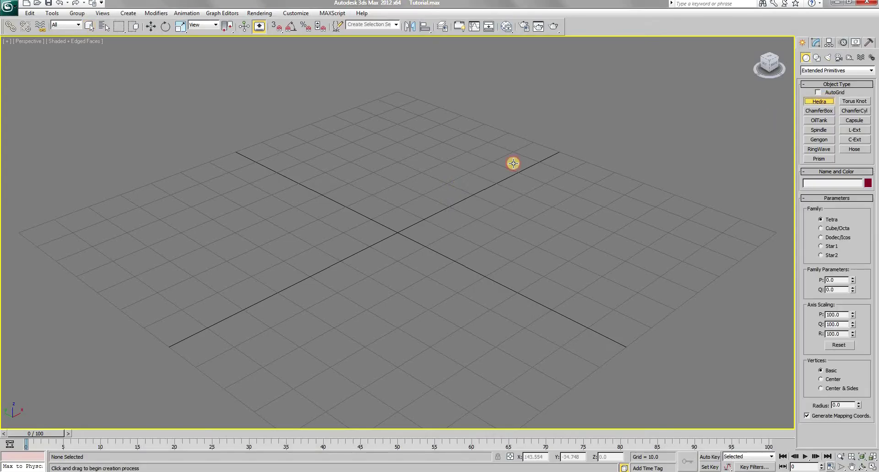
pyautogui.moveTo(396, 231); pyautogui.dragTo(439, 284)
pyautogui.rightClick(548, 262)
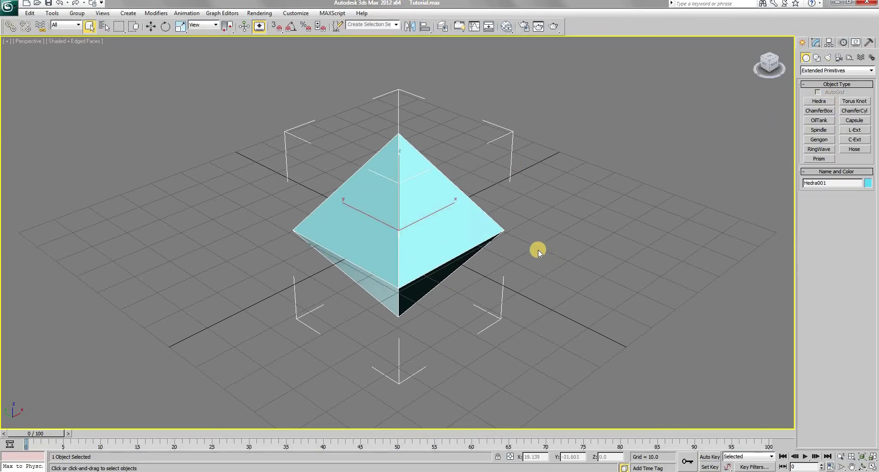
pyautogui.moveTo(537, 250)
pyautogui.mouseDown(button='middle')
pyautogui.moveTo(529, 249)
pyautogui.moveTo(540, 251)
pyautogui.mouseUp(button='middle')
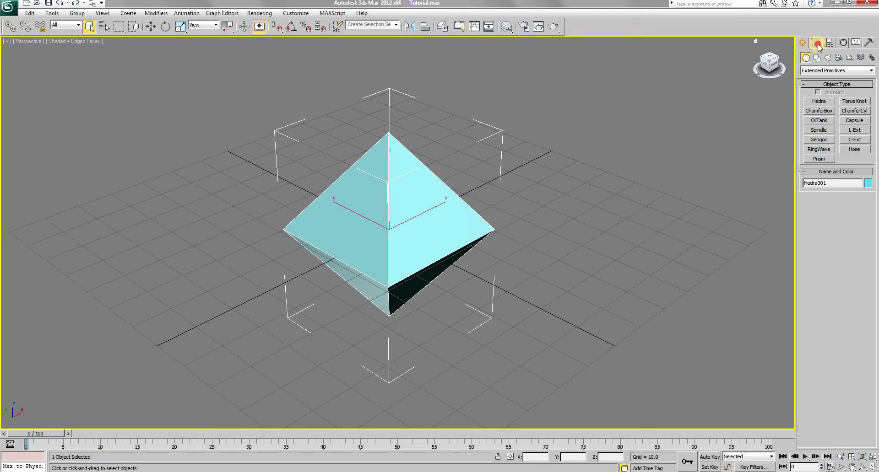
pyautogui.click(578, 189)
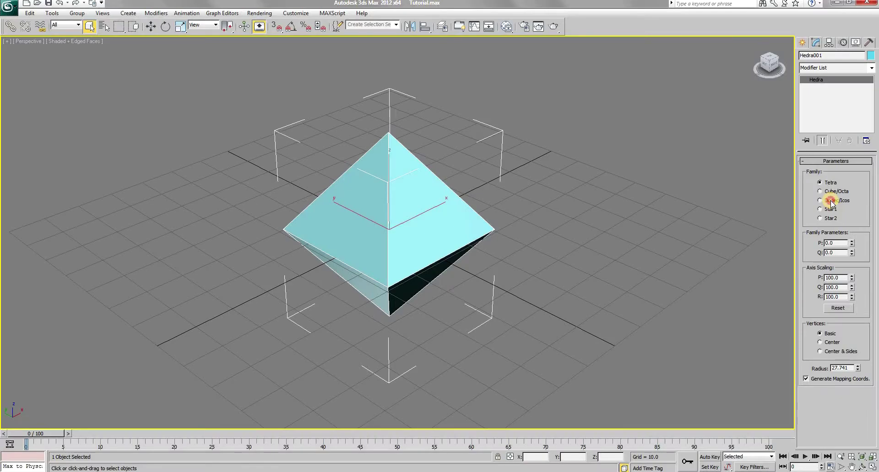
# Set Hedra001 to the Dodec/Icos family with P at 0.38, viewed from a raised angle
pyautogui.click(819, 200)
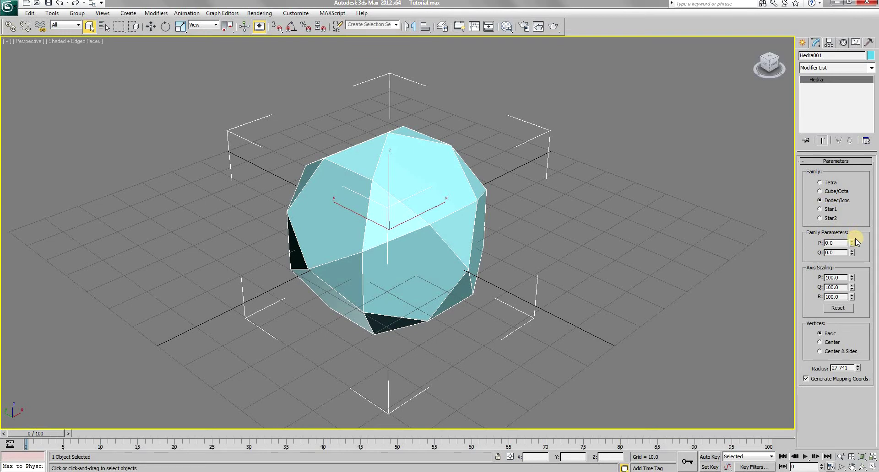
pyautogui.moveTo(851, 243); pyautogui.dragTo(850, 225)
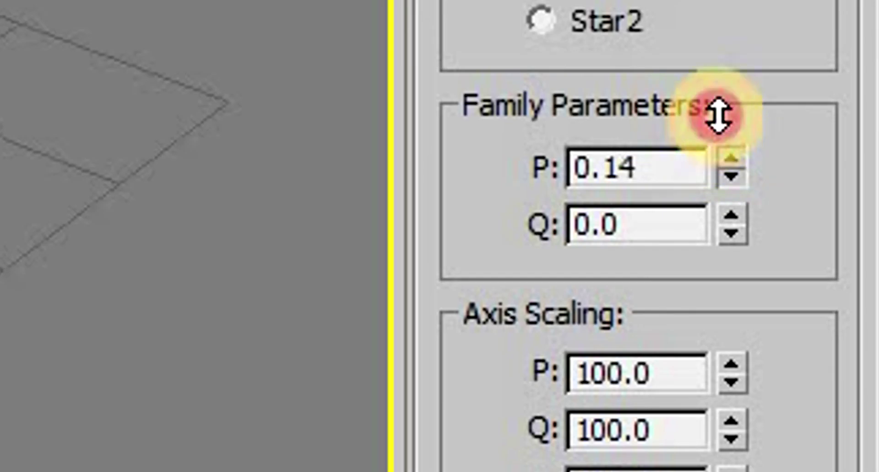
pyautogui.moveTo(723, 56); pyautogui.dragTo(724, 64)
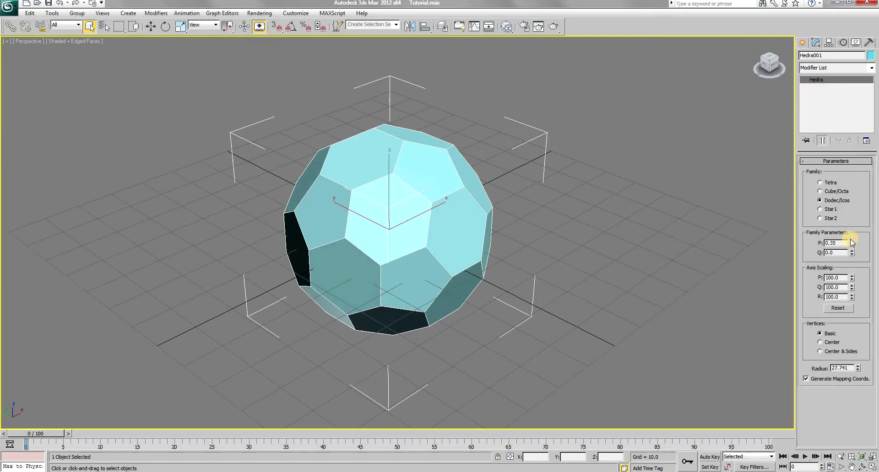
pyautogui.moveTo(851, 243); pyautogui.dragTo(851, 240)
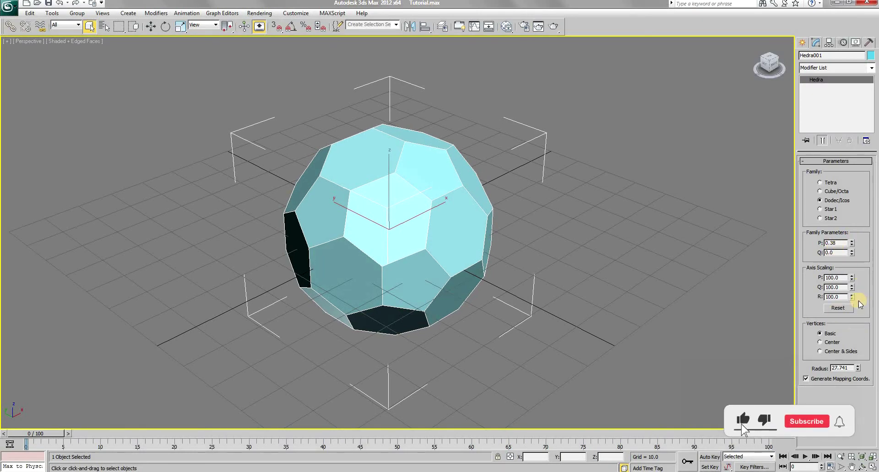
pyautogui.click(861, 466)
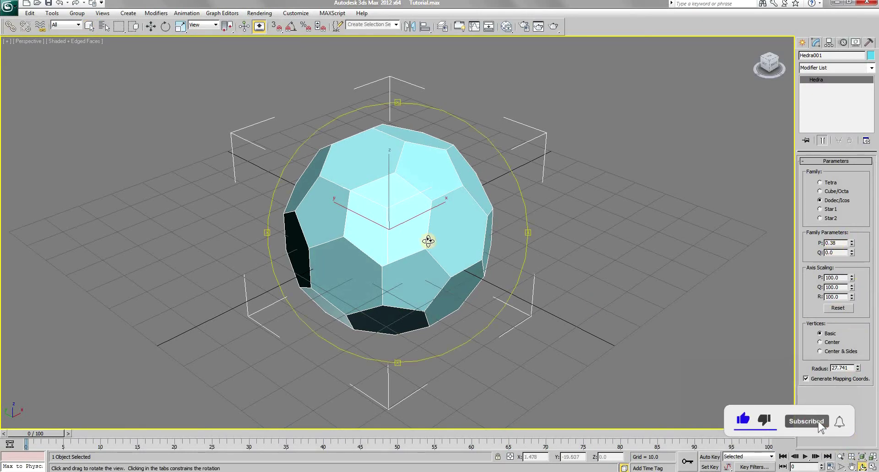
pyautogui.moveTo(428, 242); pyautogui.dragTo(410, 198)
pyautogui.rightClick(412, 254)
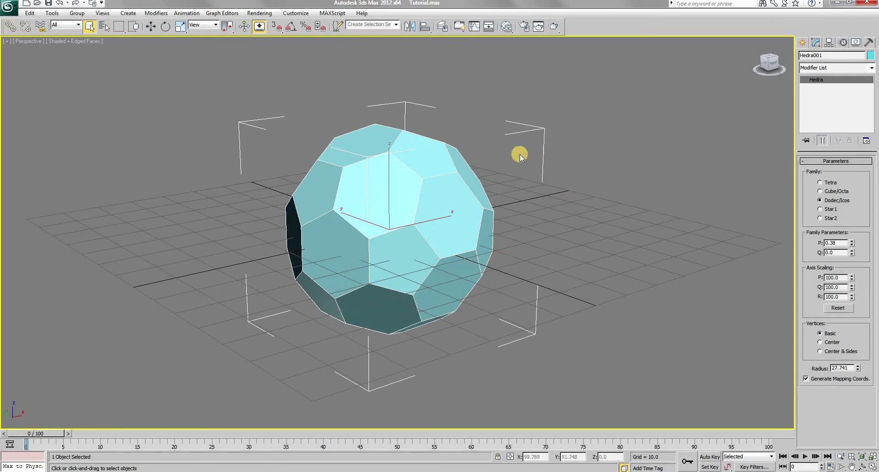
# Apply Edit Poly to Hedra001 and split all 90 of its edges in Edge mode
pyautogui.click(866, 68)
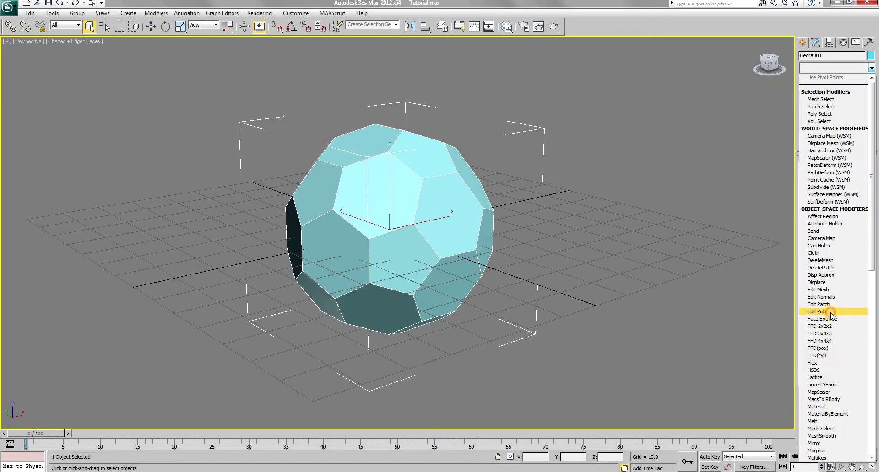
pyautogui.click(640, 242)
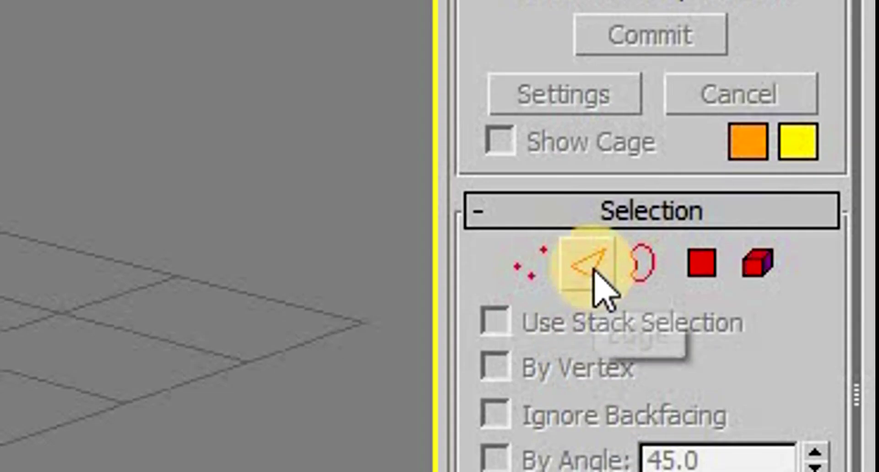
pyautogui.click(588, 264)
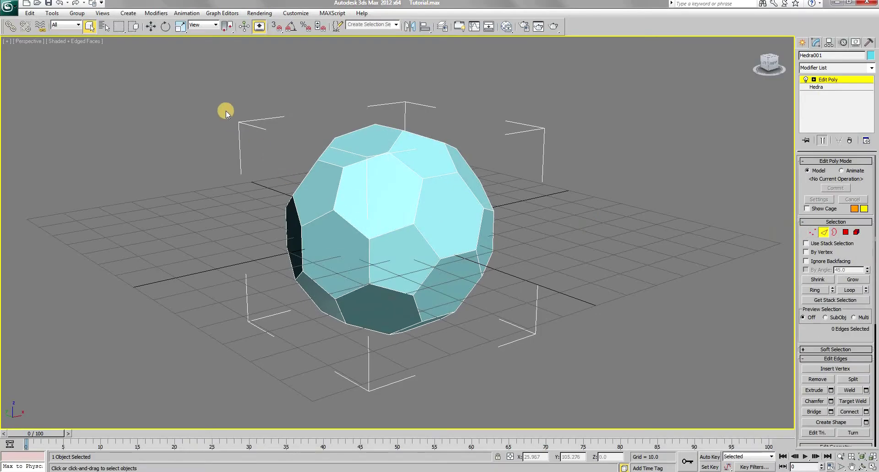
pyautogui.moveTo(225, 106); pyautogui.dragTo(566, 350)
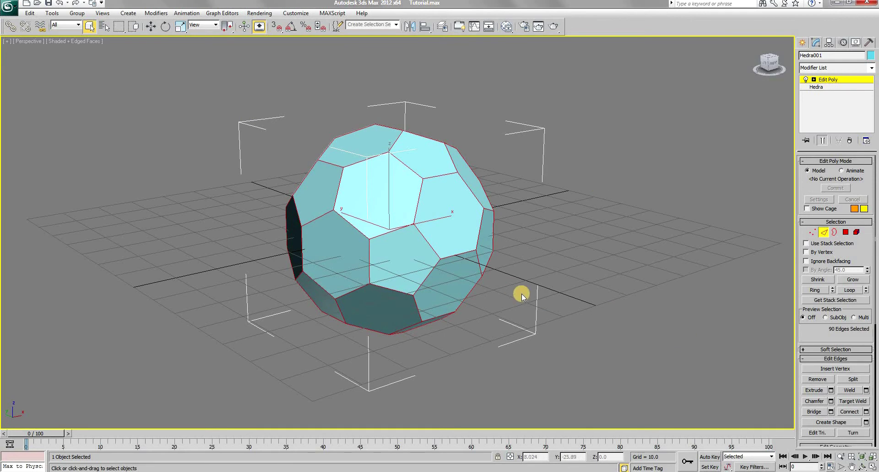
pyautogui.moveTo(838, 332); pyautogui.dragTo(838, 205)
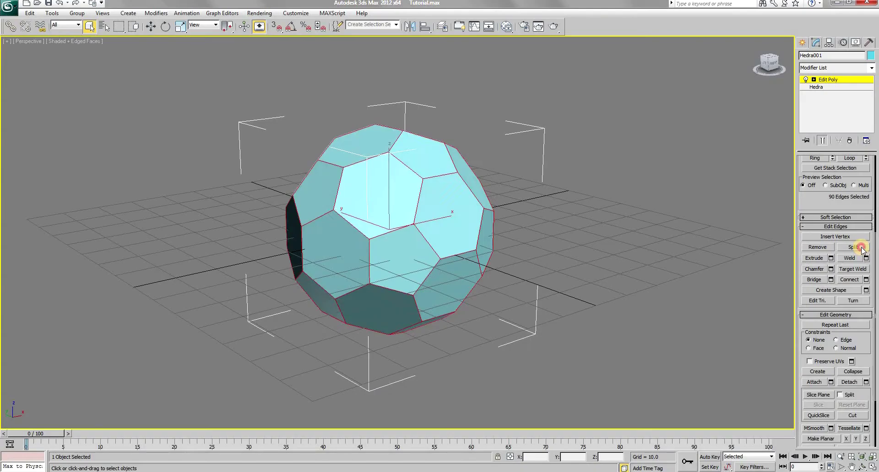
pyautogui.click(782, 238)
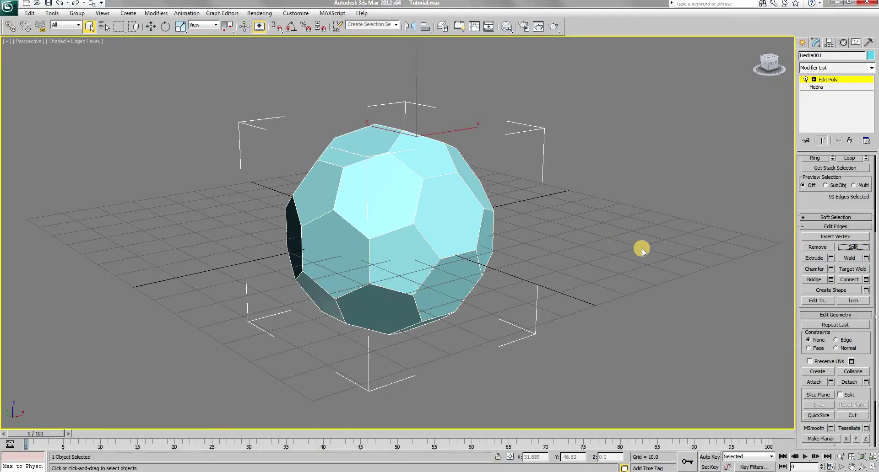
pyautogui.scroll(5, 824, 206)
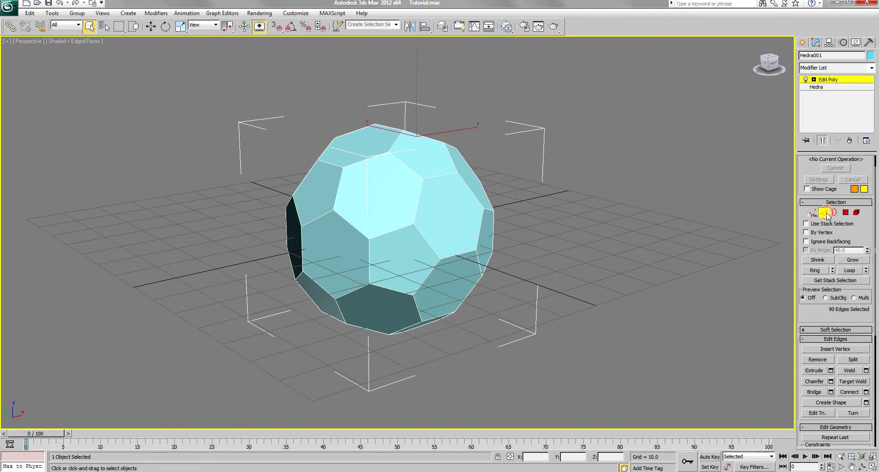
pyautogui.click(824, 213)
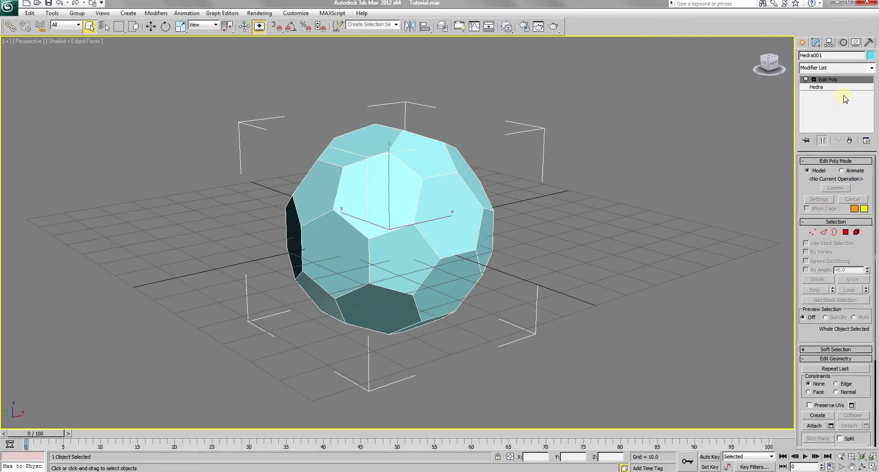
# Apply MeshSmooth above Edit Poly and raise its Iterations from 1 to 2
pyautogui.click(870, 69)
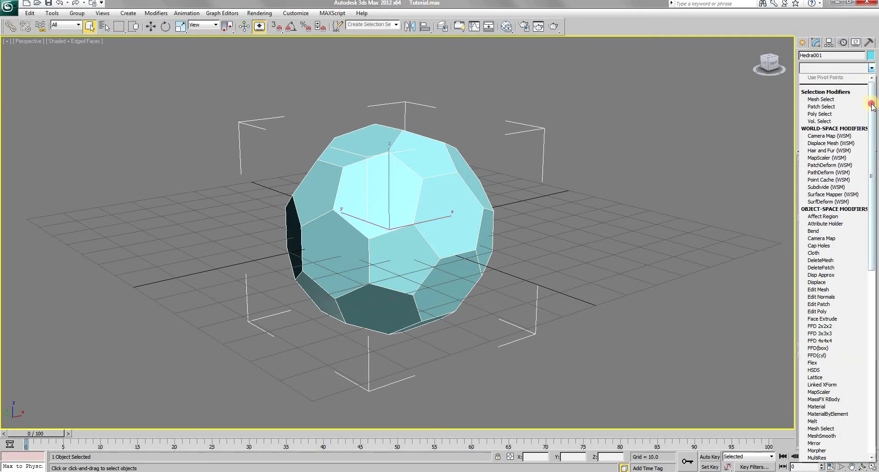
pyautogui.moveTo(871, 106); pyautogui.dragTo(871, 181)
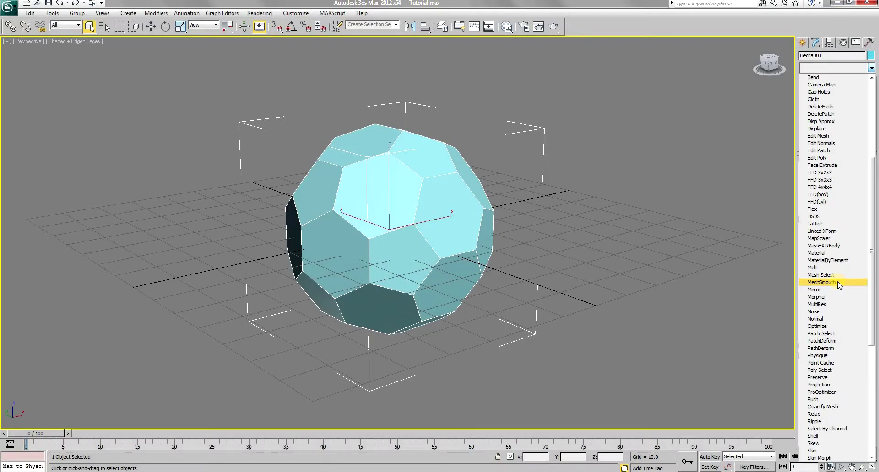
pyautogui.click(837, 282)
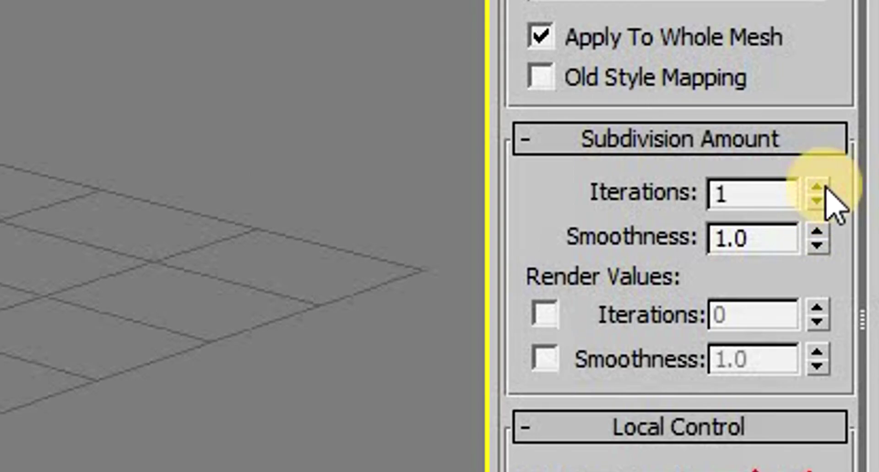
pyautogui.click(865, 225)
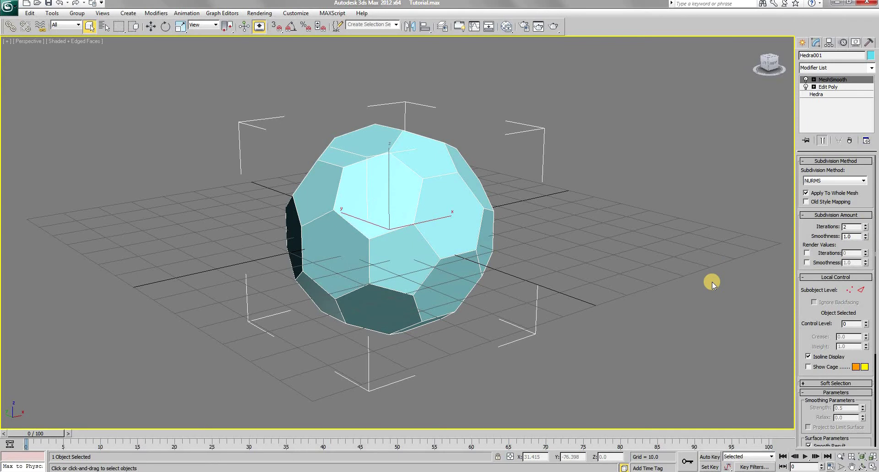
# Add Spherify on top of MeshSmooth to round the ball at 100 percent
pyautogui.click(871, 68)
pyautogui.moveTo(872, 97); pyautogui.dragTo(872, 241)
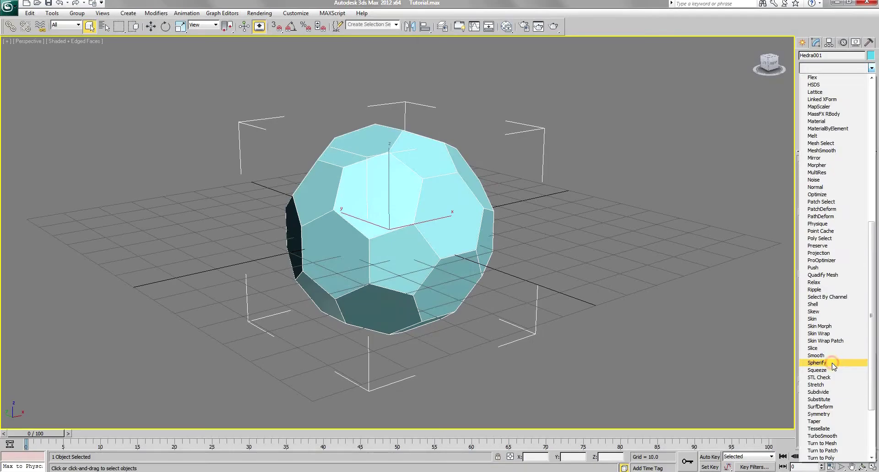
pyautogui.click(831, 363)
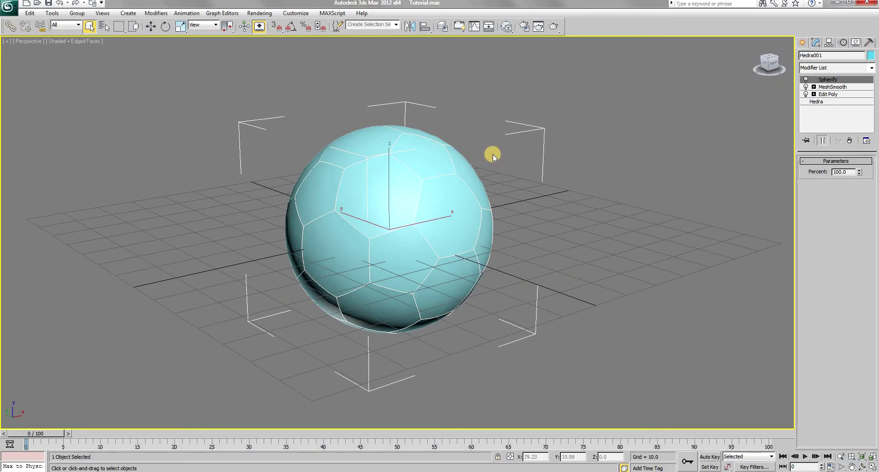
# Add a second Edit Poly on top and select all of the ball's polygons
pyautogui.click(871, 69)
pyautogui.scroll(-2, 839, 250)
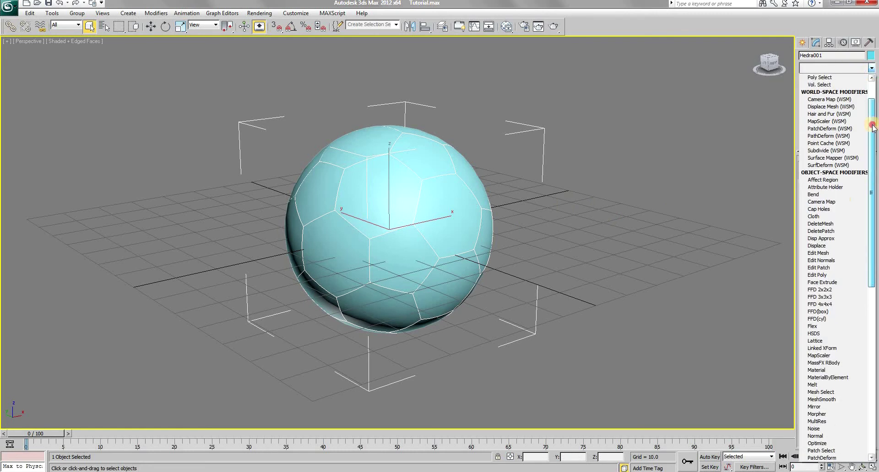
pyautogui.click(836, 275)
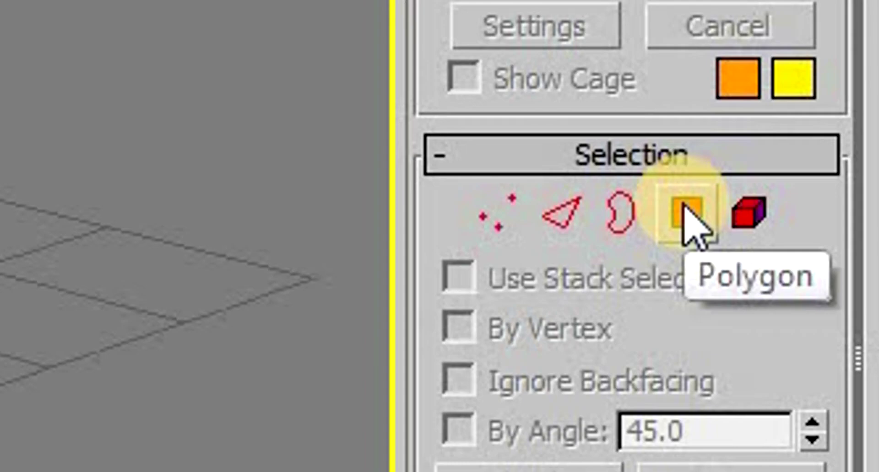
pyautogui.click(845, 232)
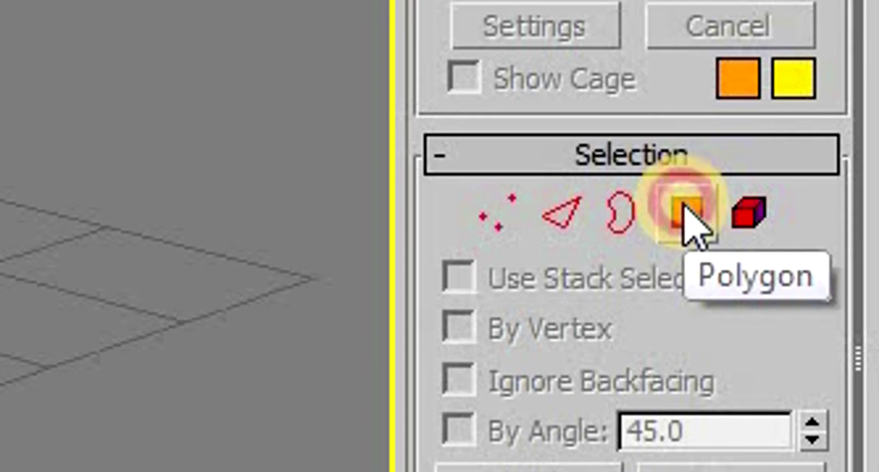
pyautogui.moveTo(194, 101); pyautogui.dragTo(566, 381)
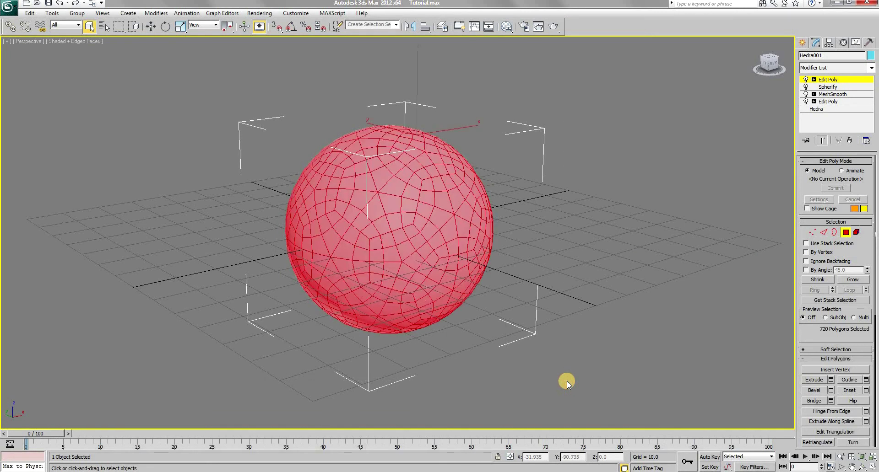
# Extrude all 720 polygons to a height of about 1.339 and exit Polygon mode
pyautogui.moveTo(811, 337); pyautogui.dragTo(812, 275)
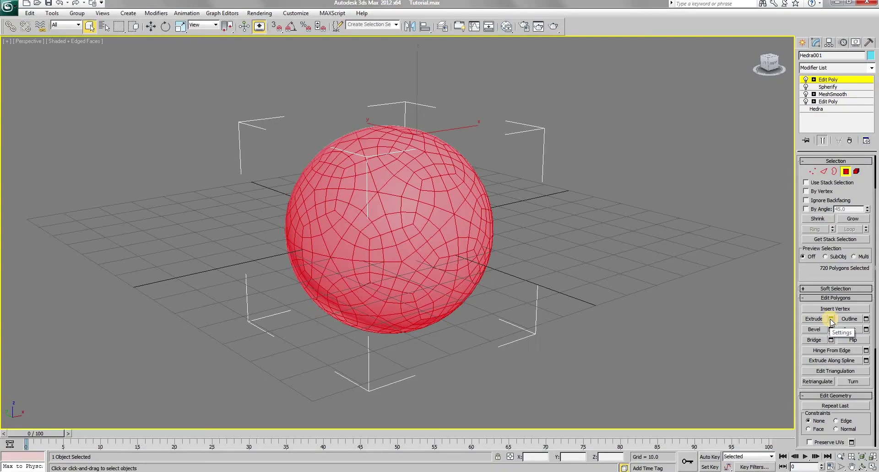
pyautogui.click(626, 244)
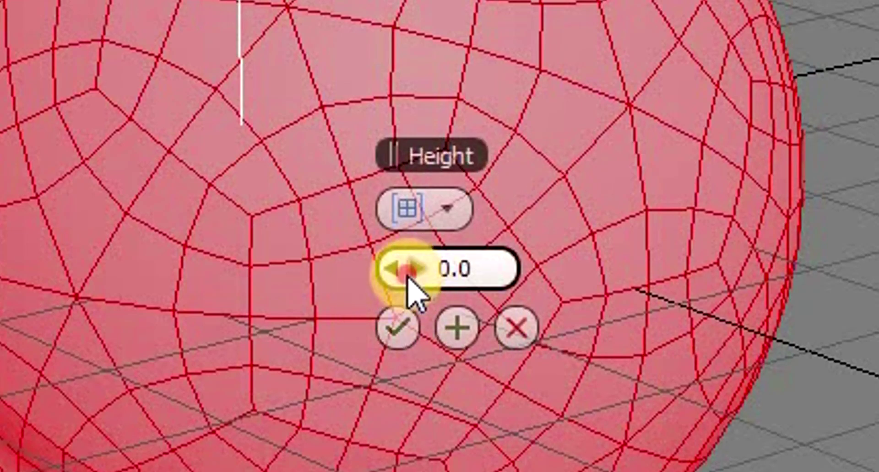
pyautogui.moveTo(404, 254)
pyautogui.mouseDown()
pyautogui.moveTo(428, 270)
pyautogui.moveTo(415, 251)
pyautogui.mouseUp()
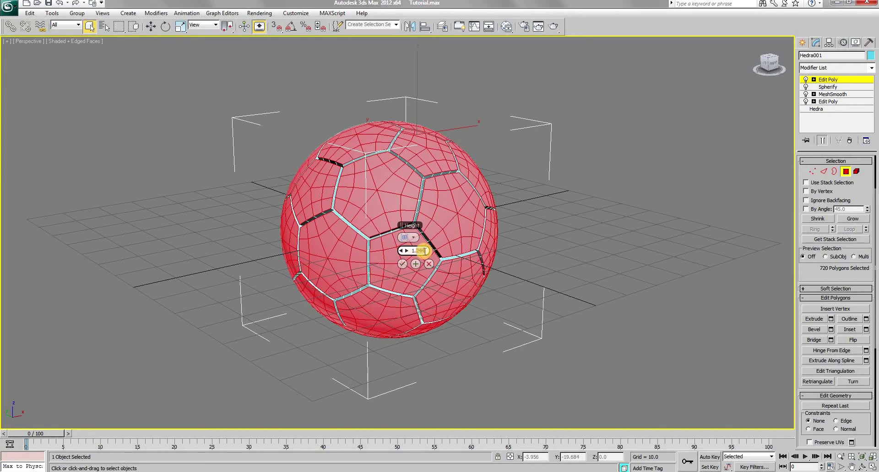
pyautogui.click(400, 264)
pyautogui.click(861, 467)
pyautogui.moveTo(433, 236); pyautogui.dragTo(457, 242)
pyautogui.rightClick(458, 242)
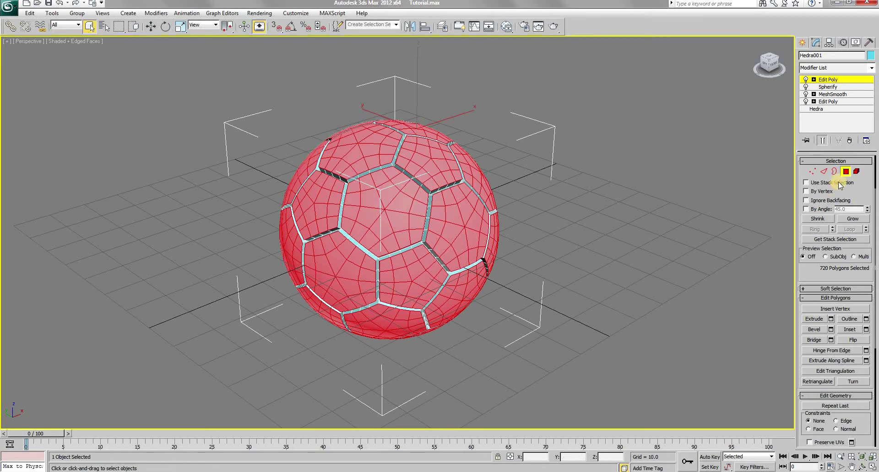
pyautogui.click(845, 171)
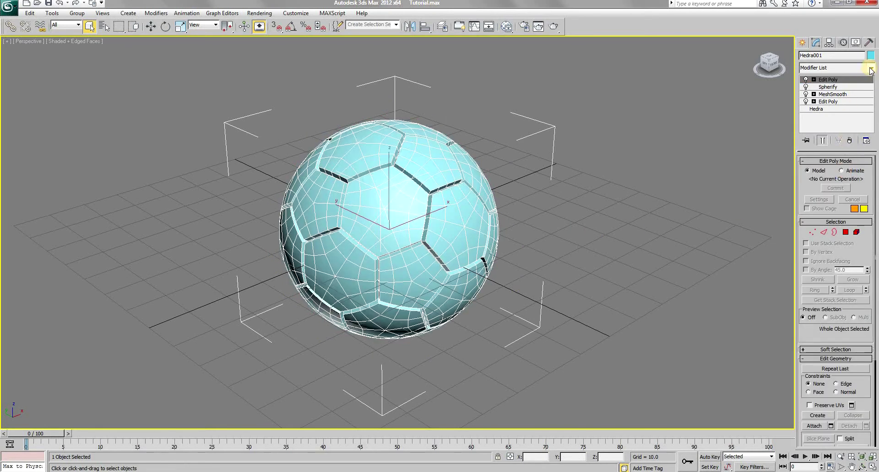
# Add a second MeshSmooth at 2 iterations on top, zoomed in on the ball
pyautogui.click(871, 69)
pyautogui.moveTo(872, 156); pyautogui.dragTo(872, 197)
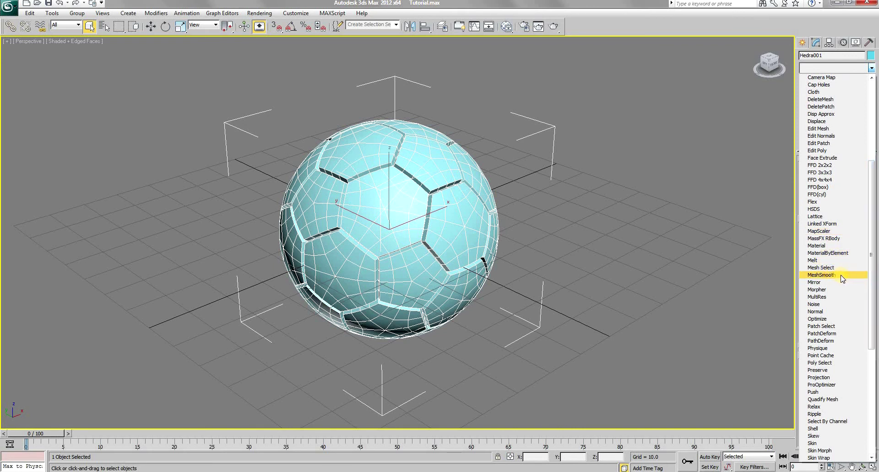
pyautogui.click(822, 275)
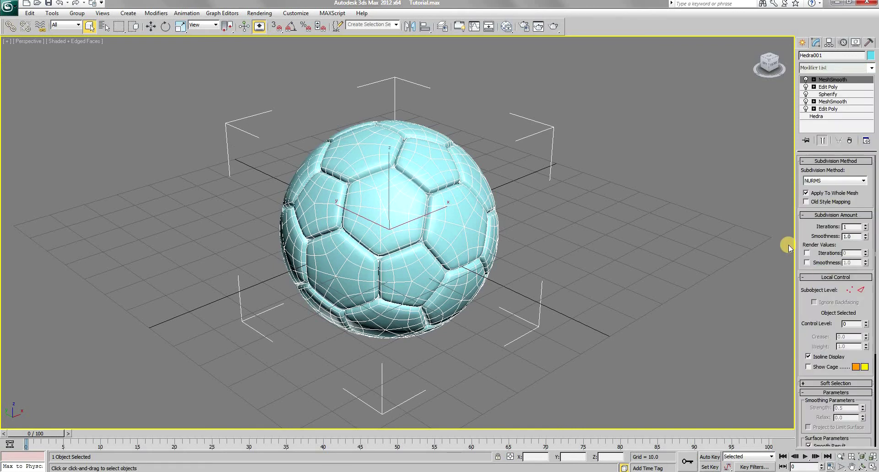
pyautogui.click(841, 456)
pyautogui.moveTo(427, 183)
pyautogui.mouseDown()
pyautogui.moveTo(435, 166)
pyautogui.moveTo(440, 172)
pyautogui.mouseUp()
pyautogui.rightClick(440, 173)
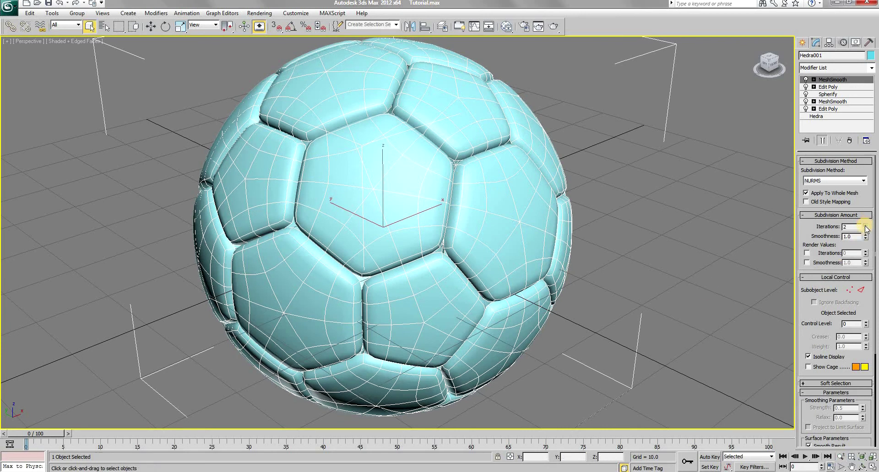
# Turn off Edged Faces in the viewport and orbit to a front, eye-level view
pyautogui.click(863, 467)
pyautogui.moveTo(401, 190)
pyautogui.mouseDown()
pyautogui.moveTo(382, 177)
pyautogui.moveTo(393, 180)
pyautogui.moveTo(386, 192)
pyautogui.mouseUp()
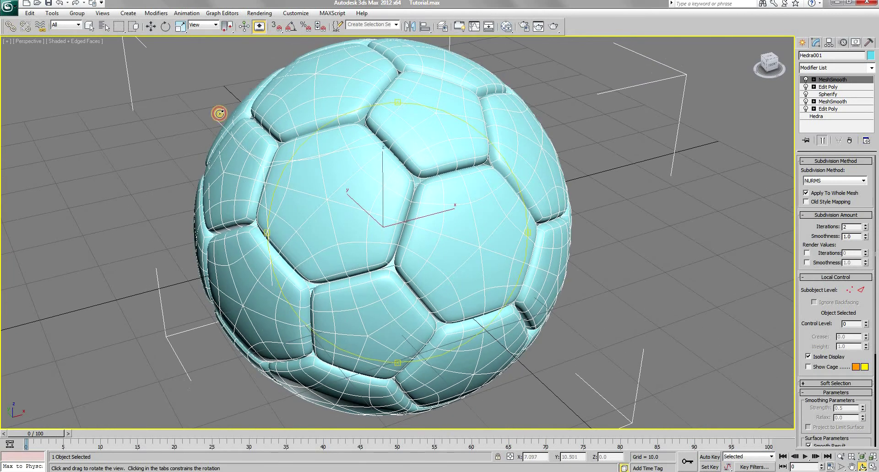
pyautogui.click(83, 44)
pyautogui.click(190, 85)
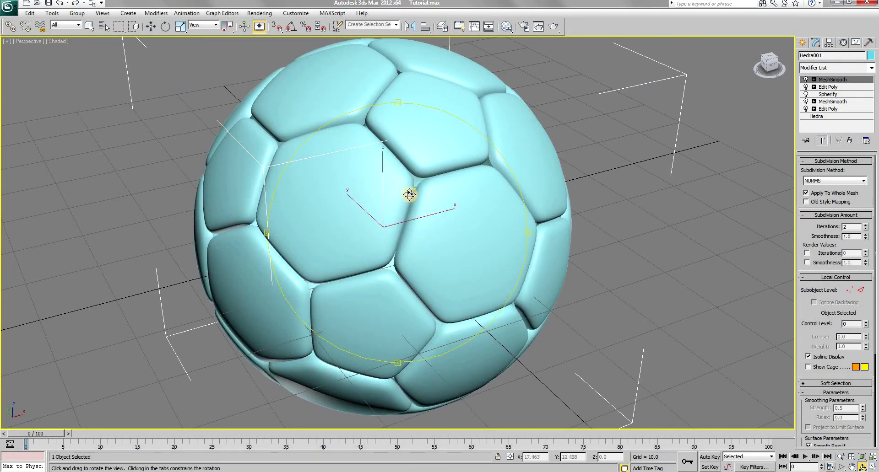
pyautogui.moveTo(414, 217); pyautogui.dragTo(443, 182)
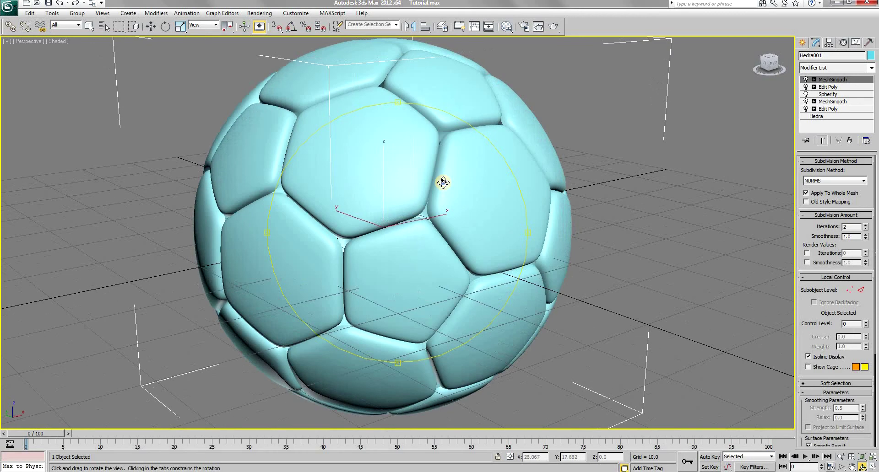
pyautogui.rightClick(444, 183)
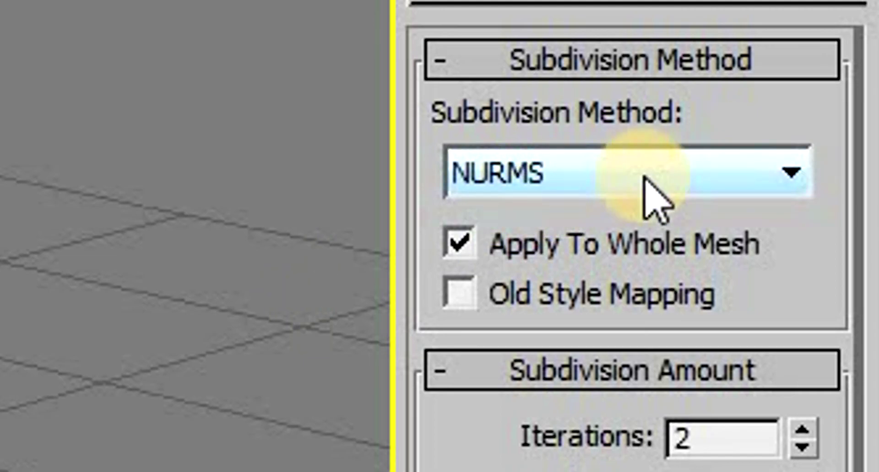
# Set the top MeshSmooth's Subdivision Method to Quad Output, viewed from a slightly orbited angle
pyautogui.click(666, 174)
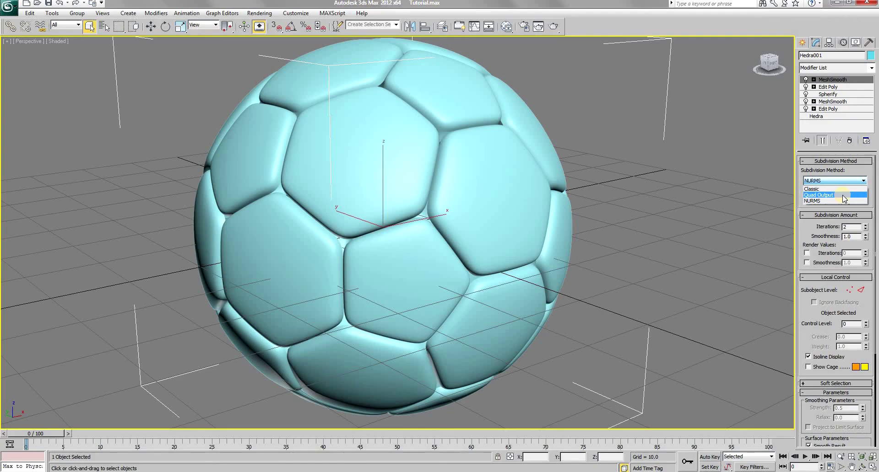
pyautogui.click(670, 255)
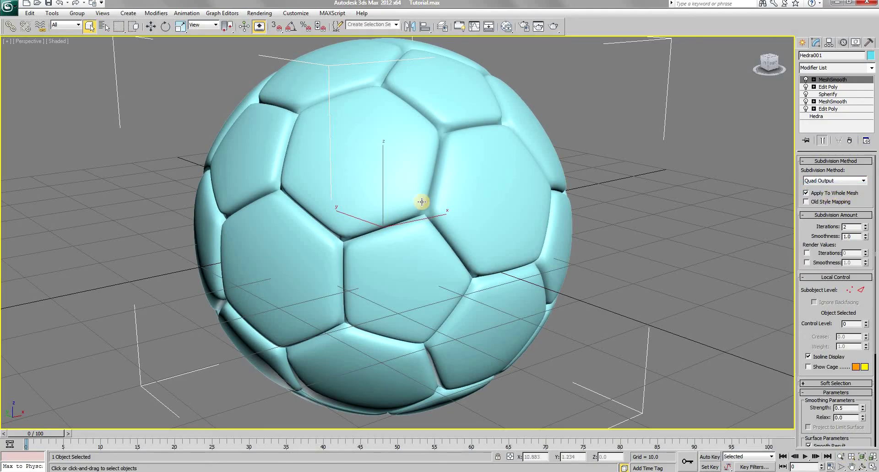
pyautogui.click(862, 467)
pyautogui.moveTo(398, 184); pyautogui.dragTo(393, 215)
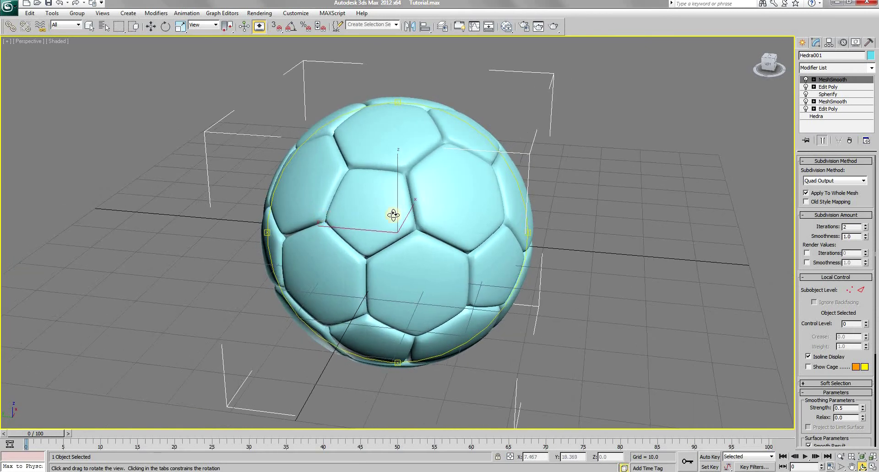